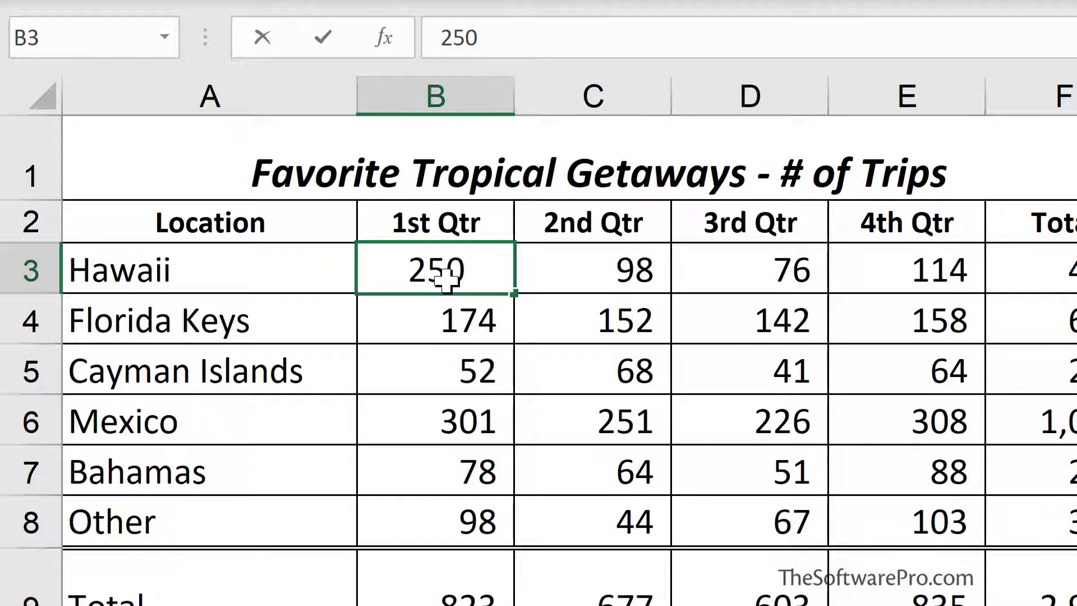
- Set Hawaii's 1st Qtr value in cell B3 to 250
{"action": "key", "text": "Return"}
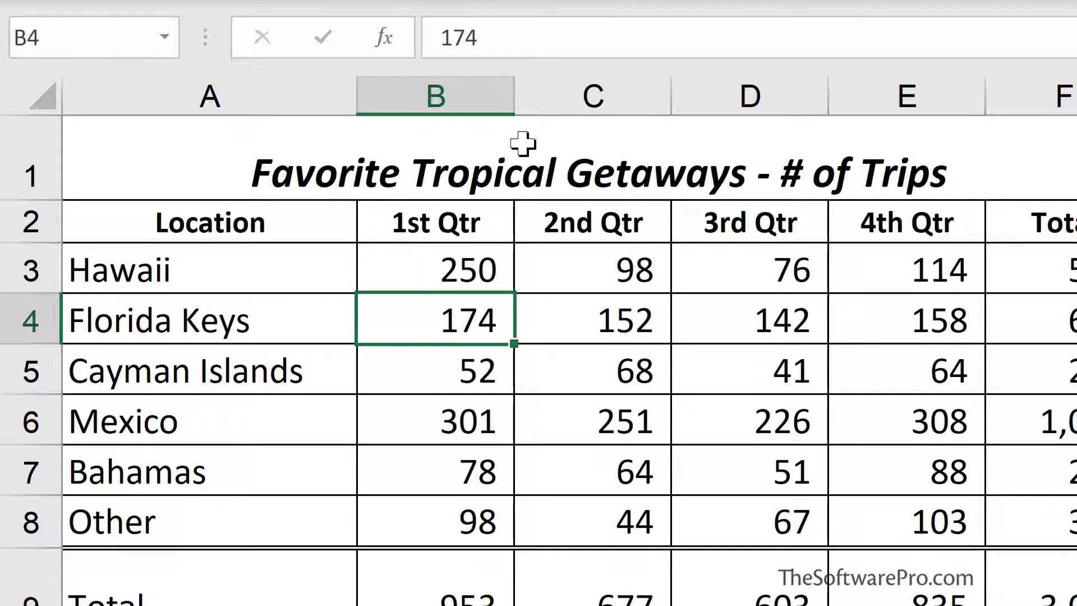
- Replace the "#" in the cell A1 title with "Number" so it reads "Favorite Tropical Getaways - Number of Trips"
{"action": "left_click", "coordinate": [522, 147]}
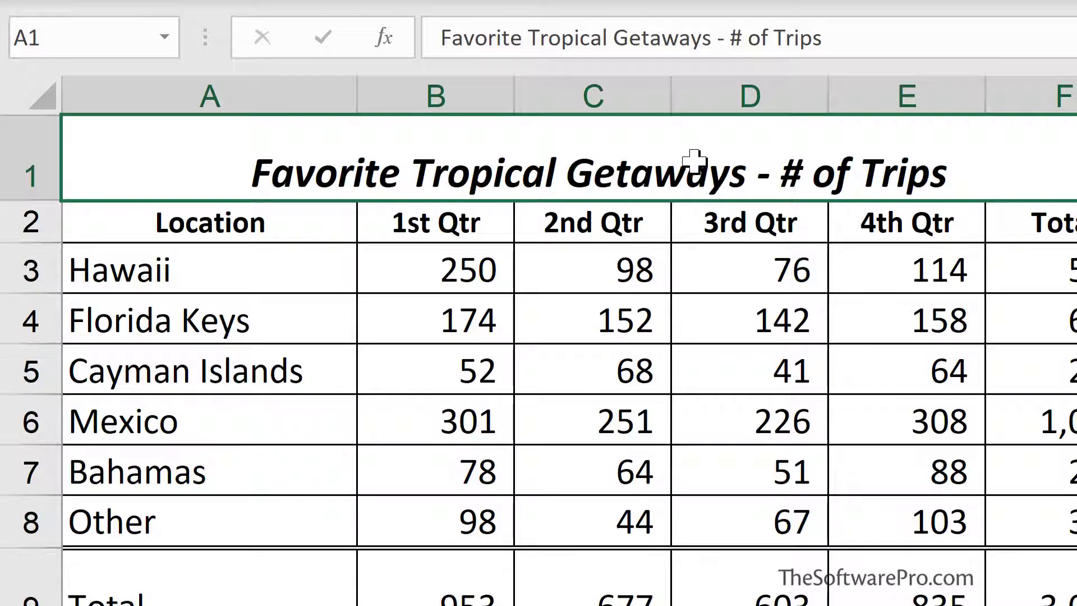
{"action": "double_click", "coordinate": [765, 166]}
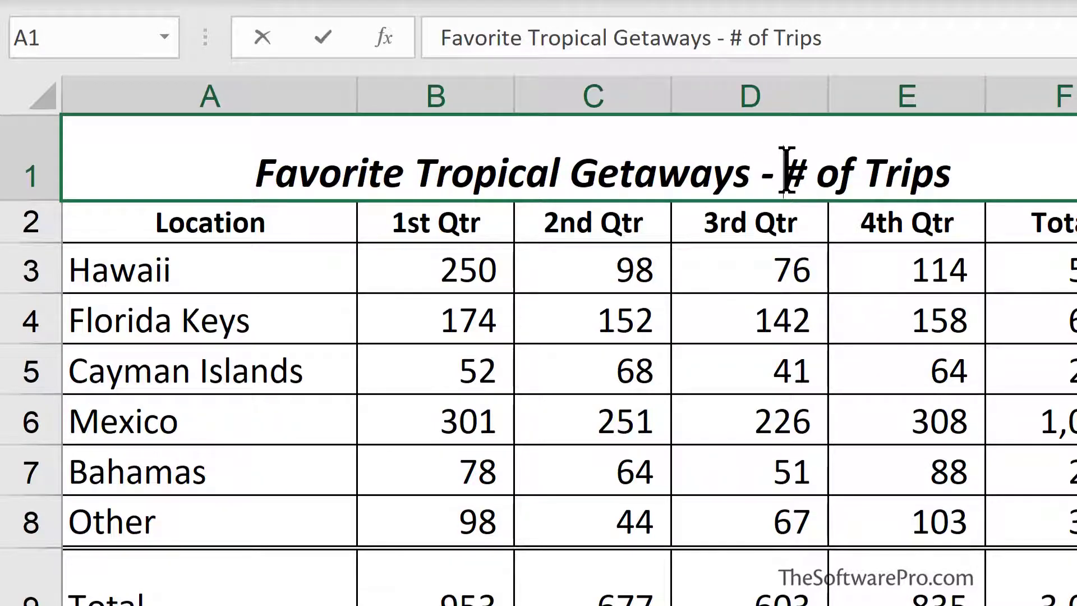
{"action": "key", "text": "F2"}
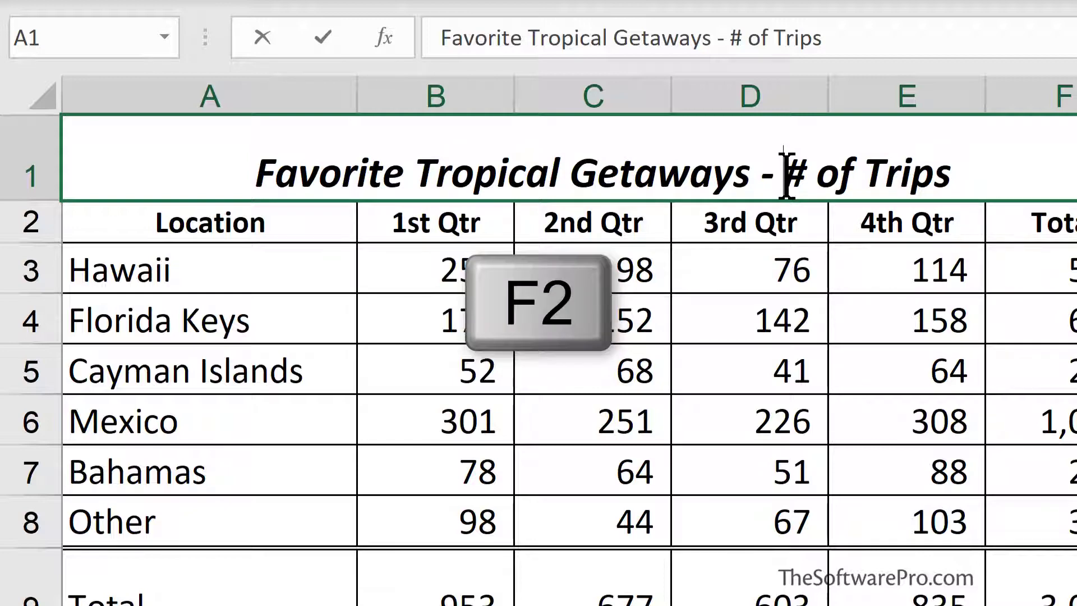
{"action": "key", "text": "Delete"}
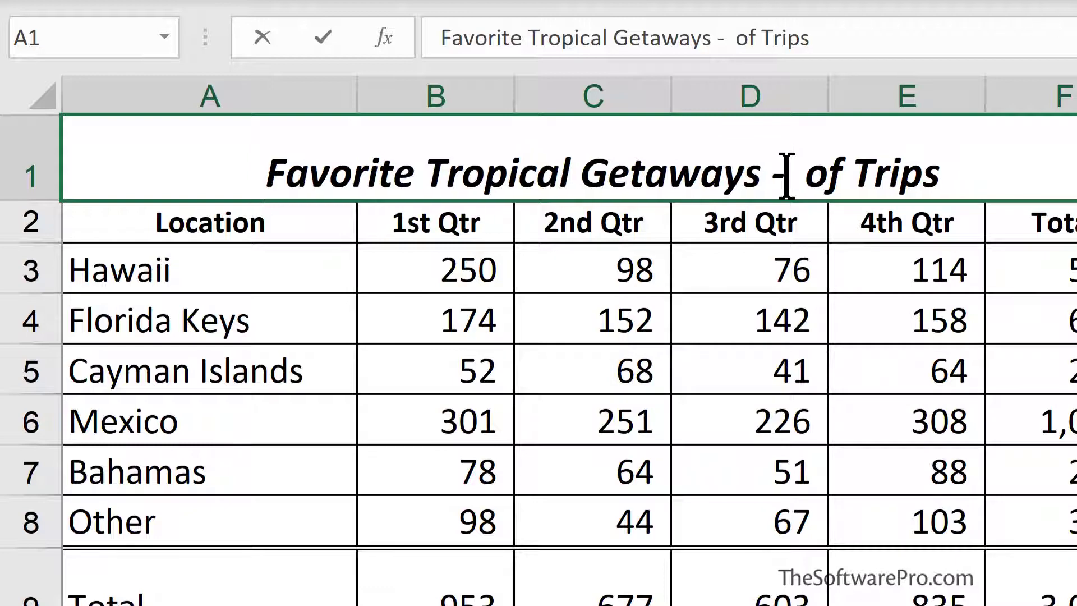
{"action": "type", "text": "Number"}
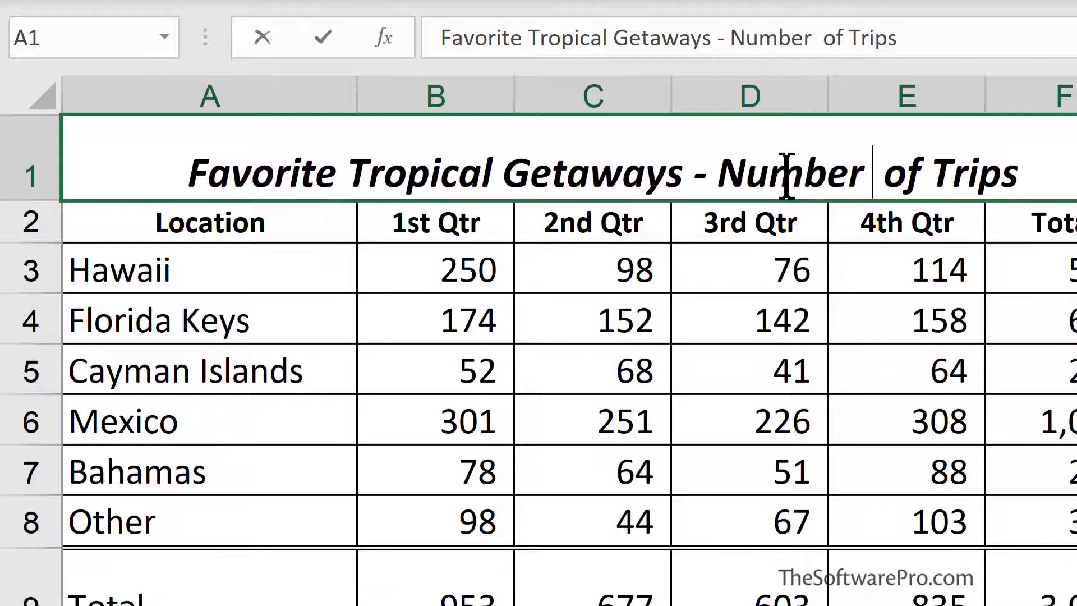
{"action": "key", "text": "Delete"}
{"action": "key", "text": "Return"}
- Clear the contents of Hawaii's 1st Qtr cell, B3
{"action": "key", "text": "Return"}
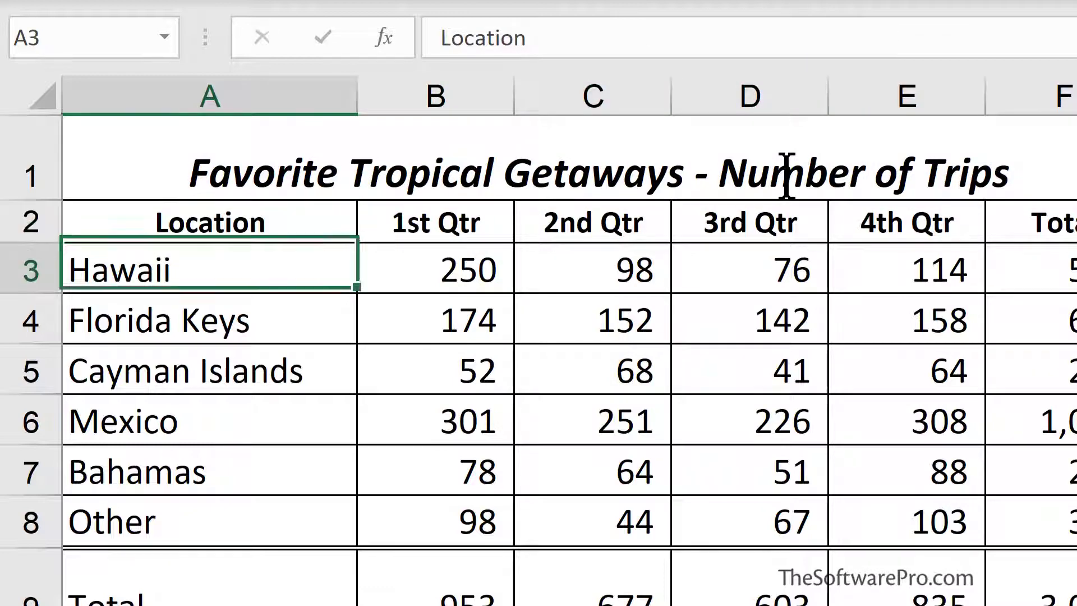
{"action": "key", "text": "Right"}
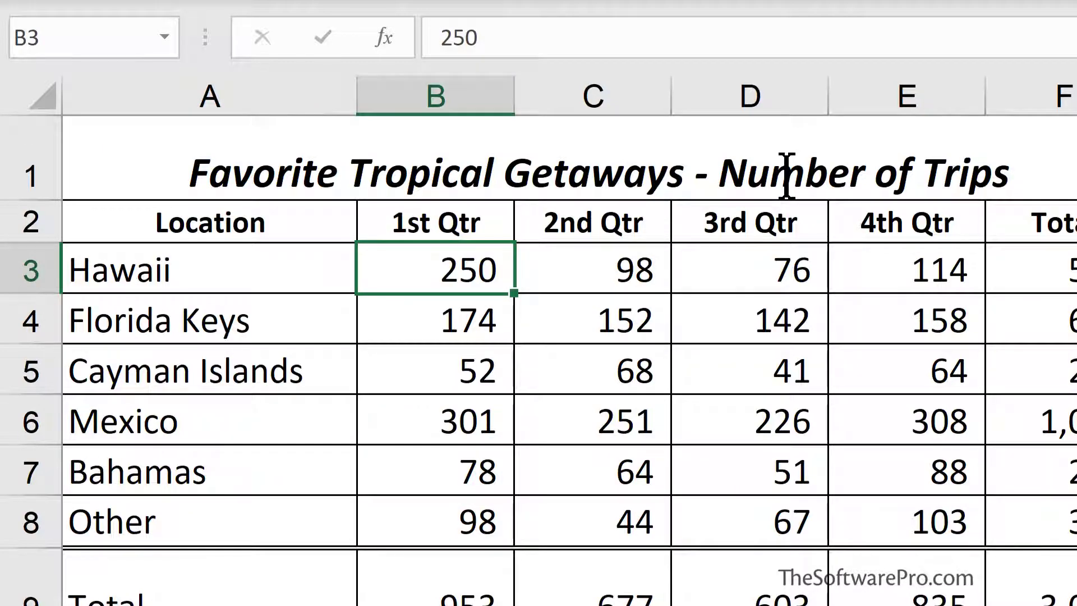
{"action": "key", "text": "Delete"}
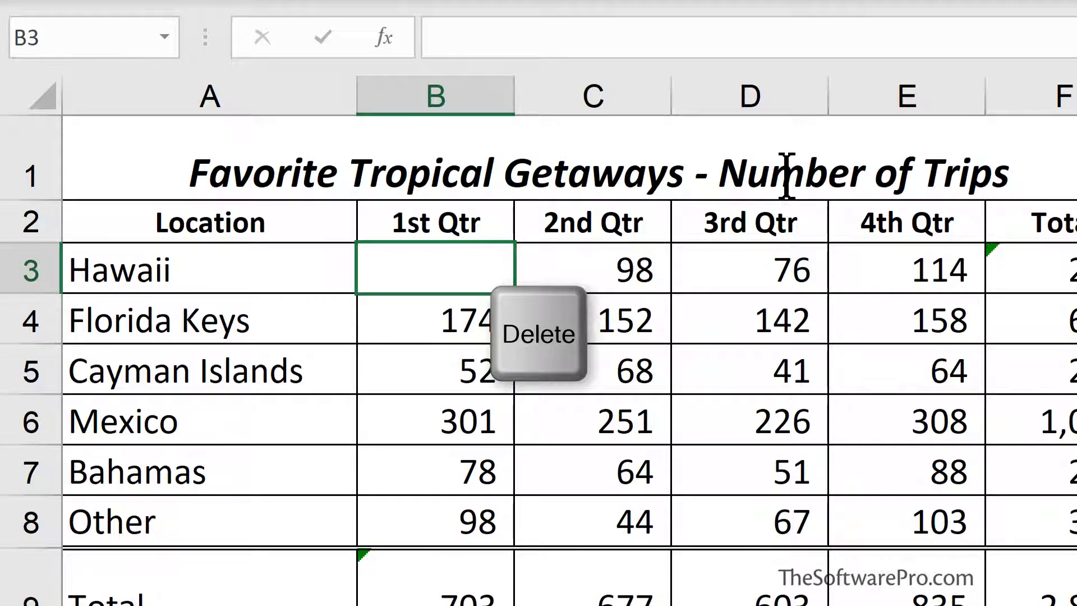
- Replace the "Total" column heading in cell F2 with "Annual"
{"action": "left_click", "coordinate": [1063, 228]}
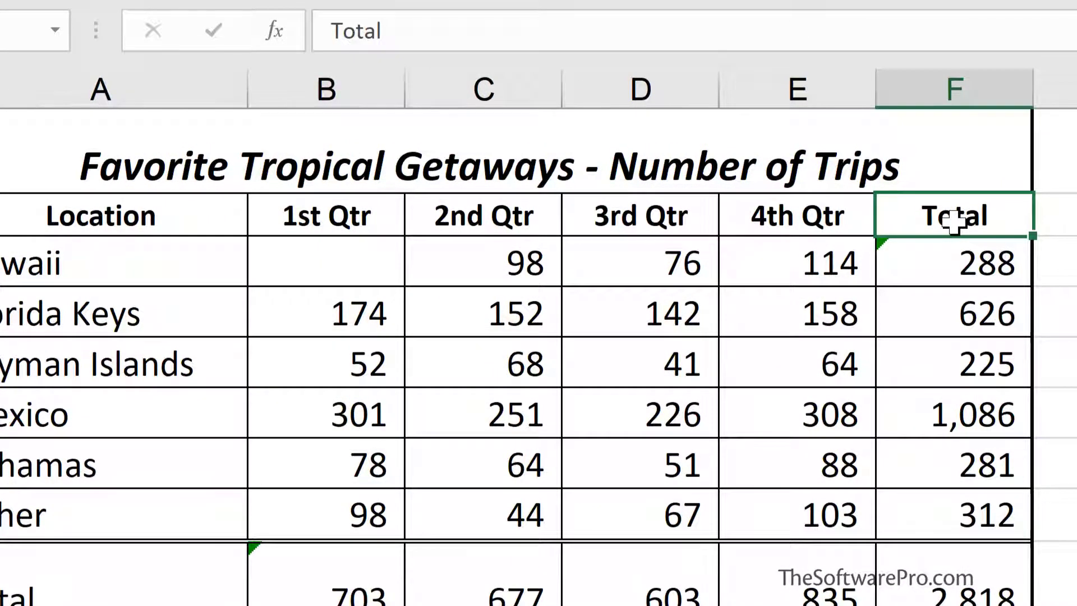
{"action": "key", "text": "Delete"}
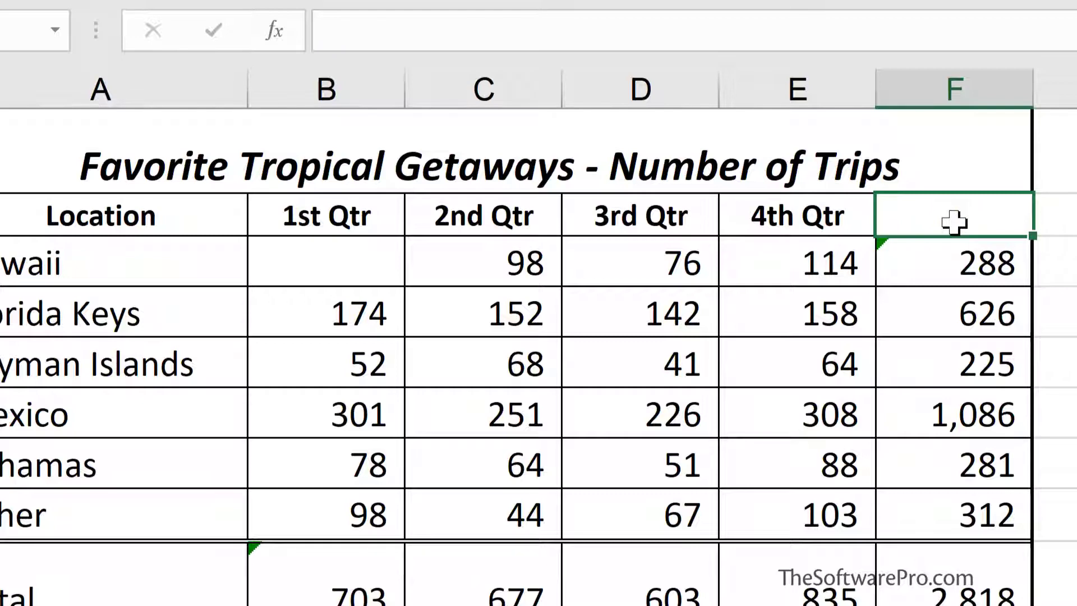
{"action": "type", "text": "Annual"}
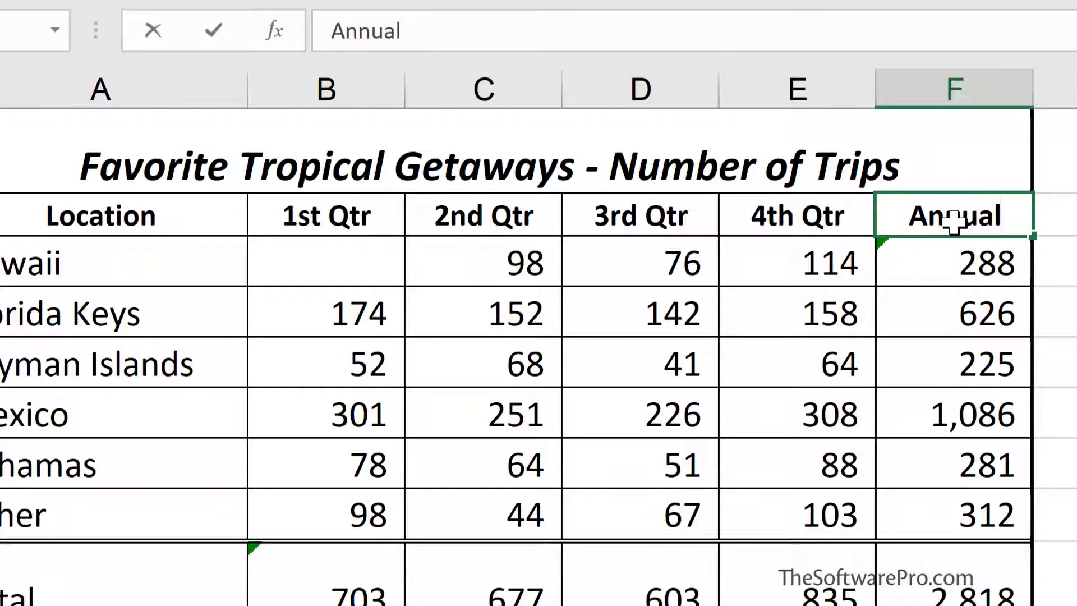
{"action": "key", "text": "Return"}
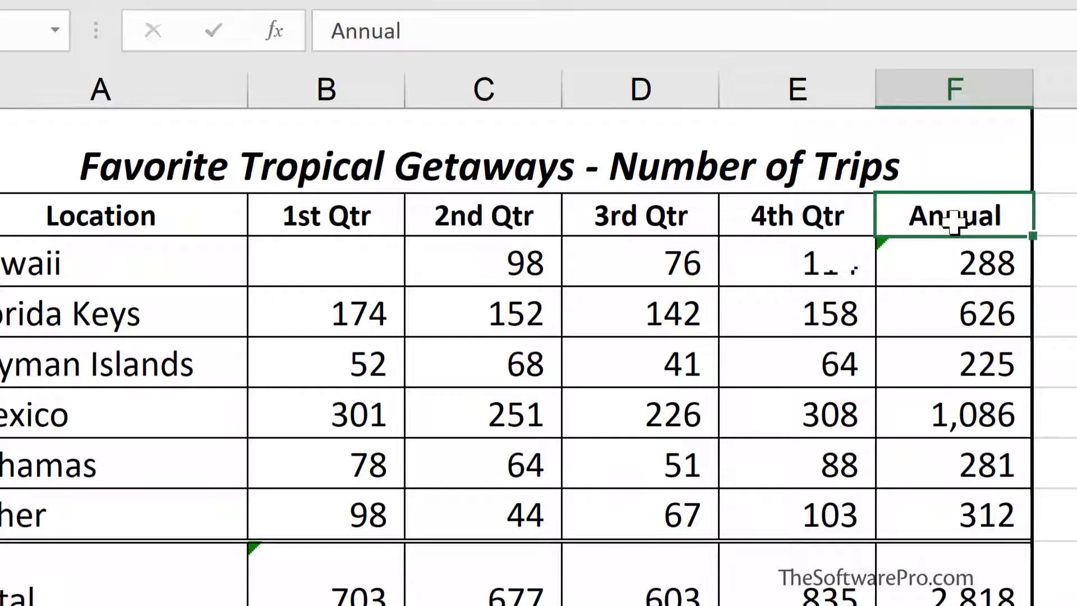
- Select the "Annual" heading cell and open the Clear options for it
{"action": "left_click", "coordinate": [954, 221]}
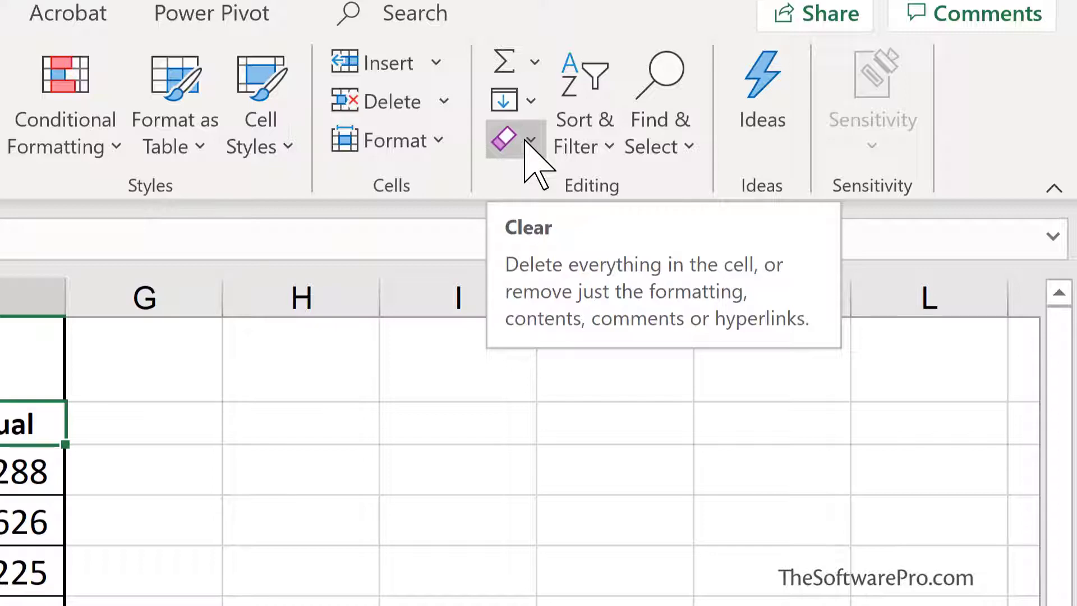
{"action": "left_click", "coordinate": [525, 142]}
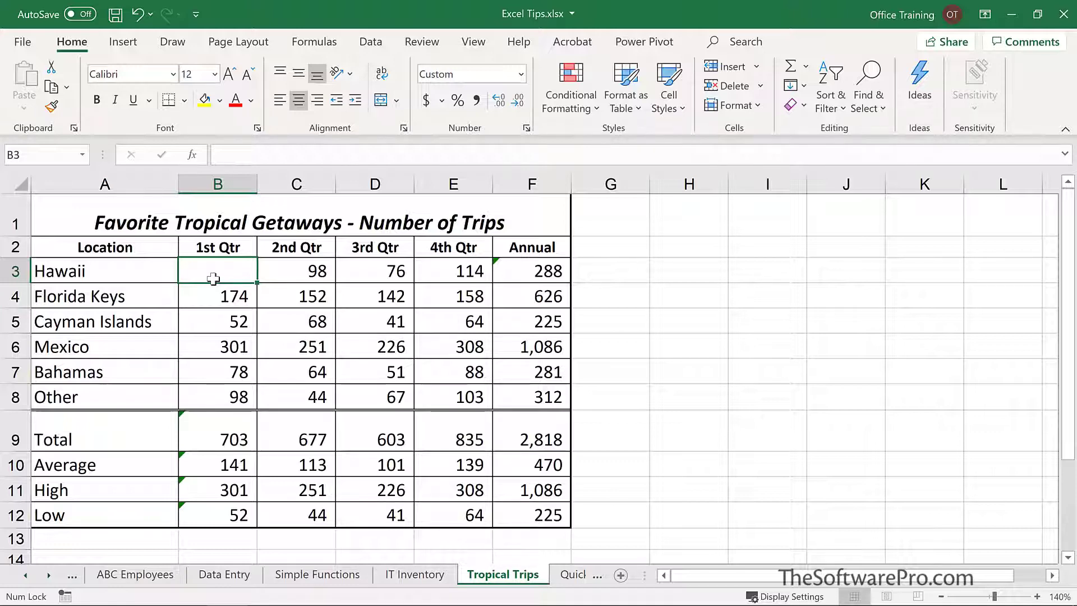
- Enter 300 as Hawaii's 1st Qtr value in cell B3
{"action": "key", "text": "ctrl+z"}
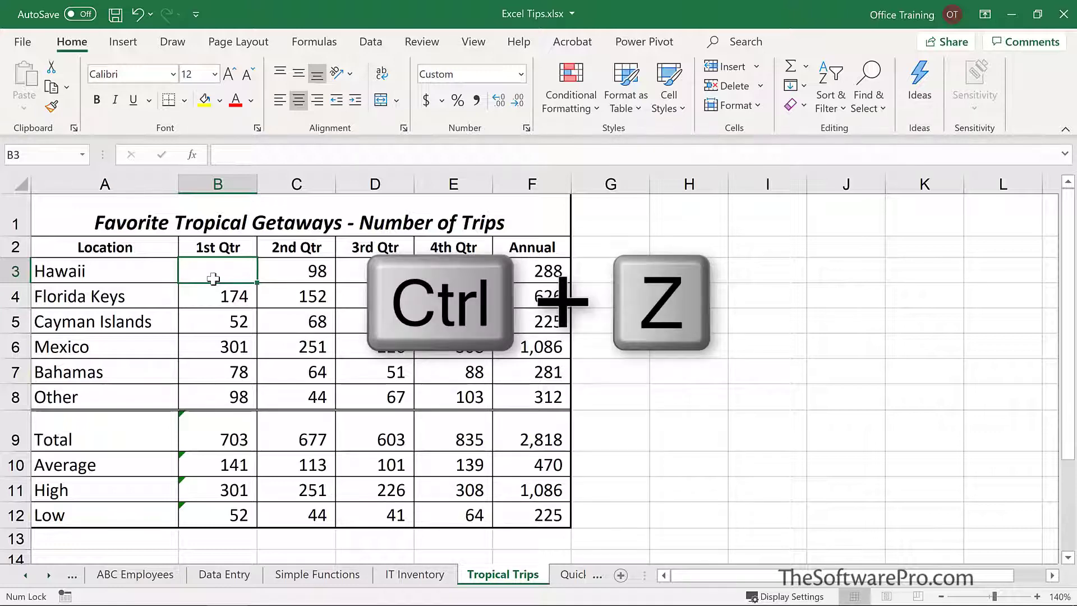
{"action": "type", "text": "300"}
{"action": "key", "text": "Return"}
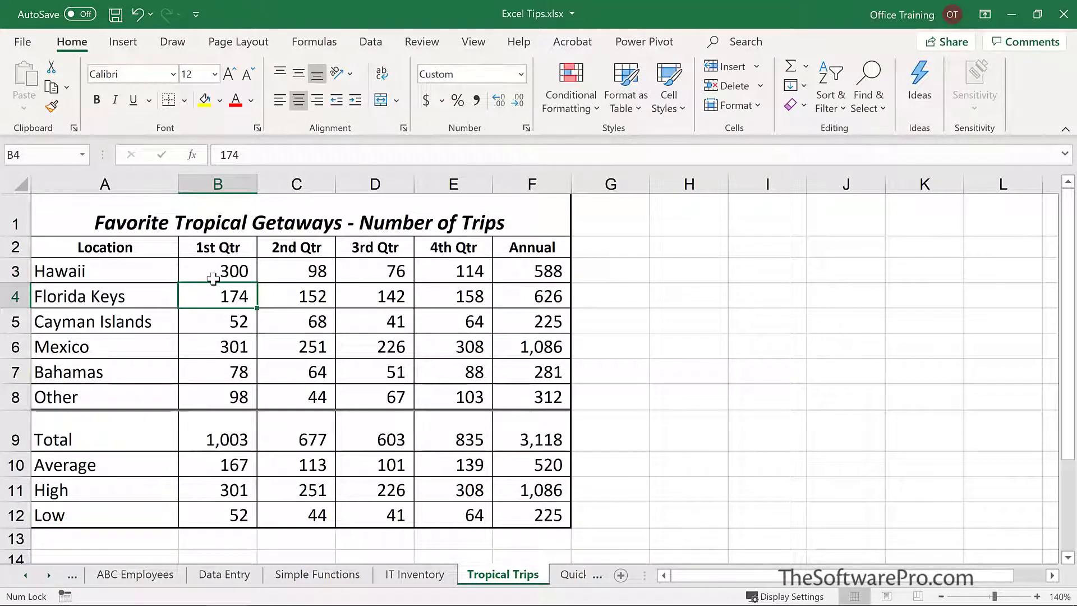
- Undo the last entry in Hawaii's 1st Qtr cell and redo it
{"action": "key", "text": "ctrl+z"}
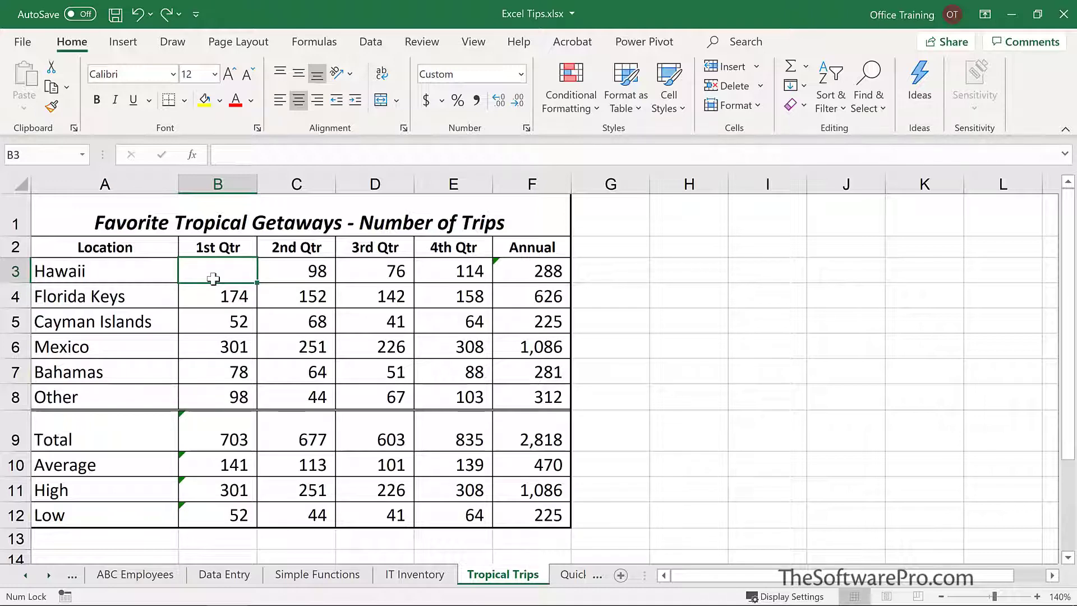
{"action": "key", "text": "ctrl+y"}
{"action": "key", "text": "ctrl+y"}
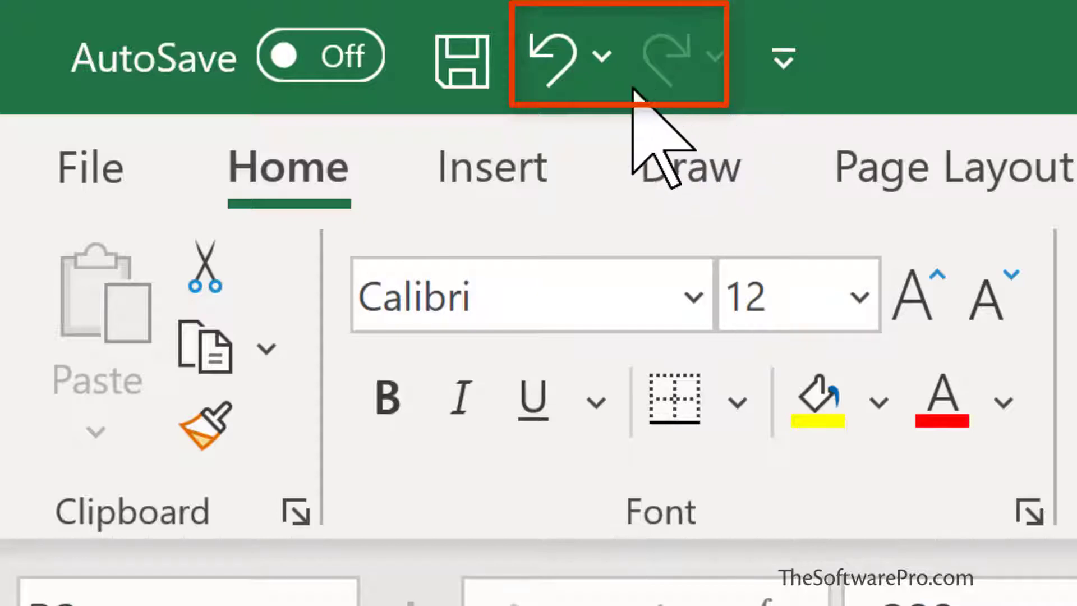
{"action": "left_click", "coordinate": [552, 56]}
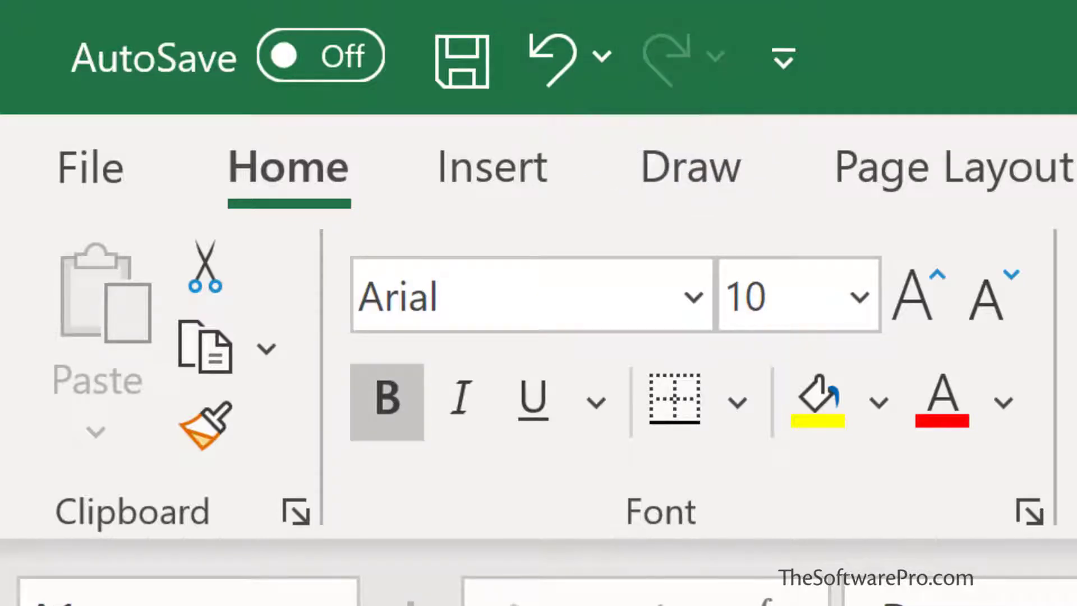
- Insert the current date, 11/08/19, as a fixed value in cell A2 under Date
{"action": "key", "text": "Down"}
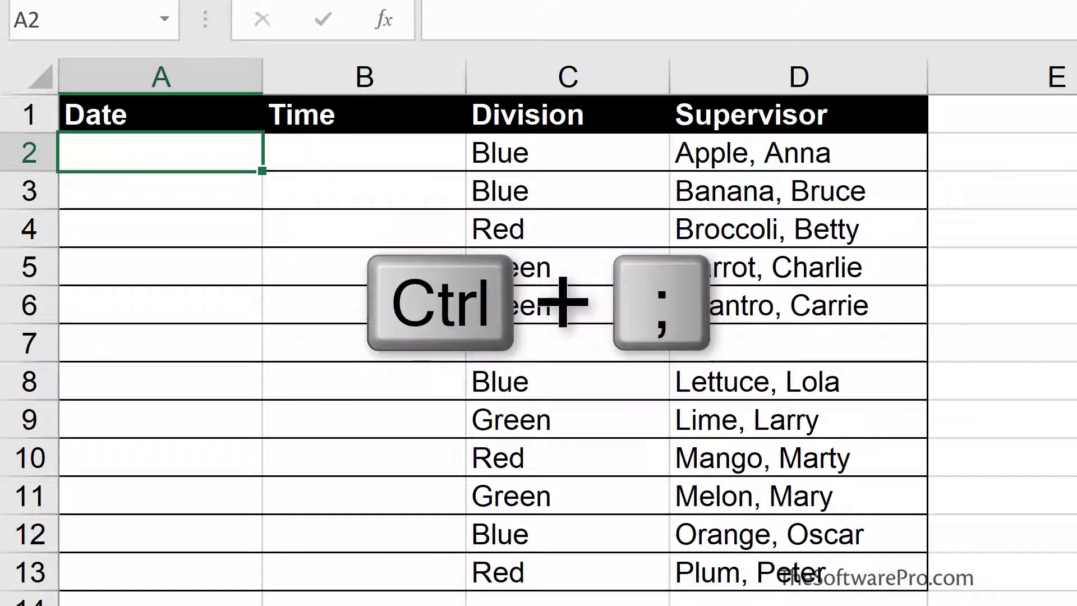
{"action": "key", "text": "ctrl+semicolon"}
{"action": "key", "text": "Return"}
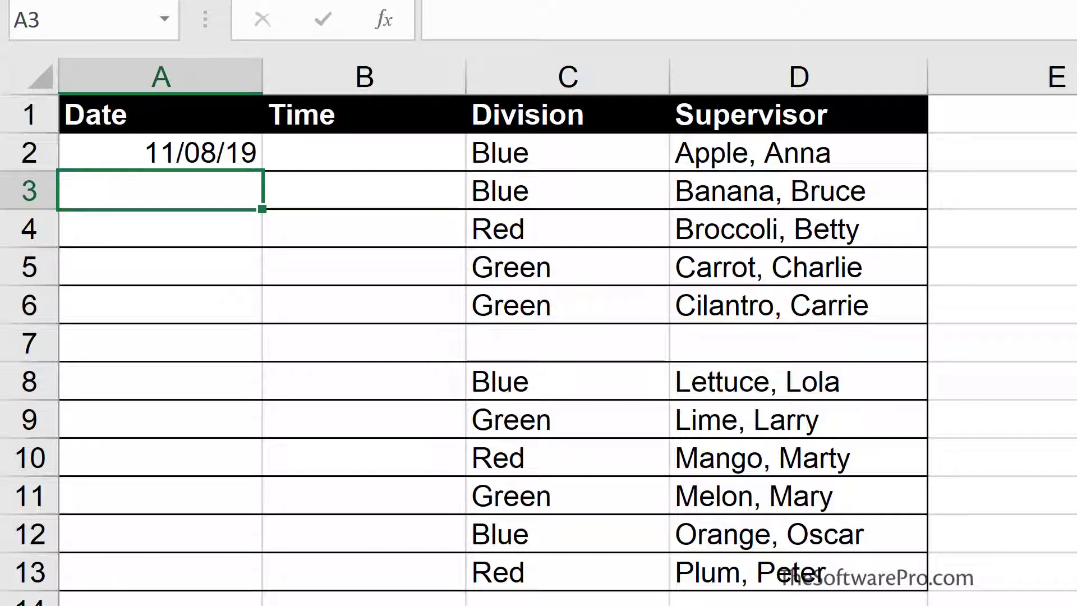
- Insert the current time, 12:26 PM, as a fixed value in cell B2 under Time
{"action": "key", "text": "Up"}
{"action": "key", "text": "Right"}
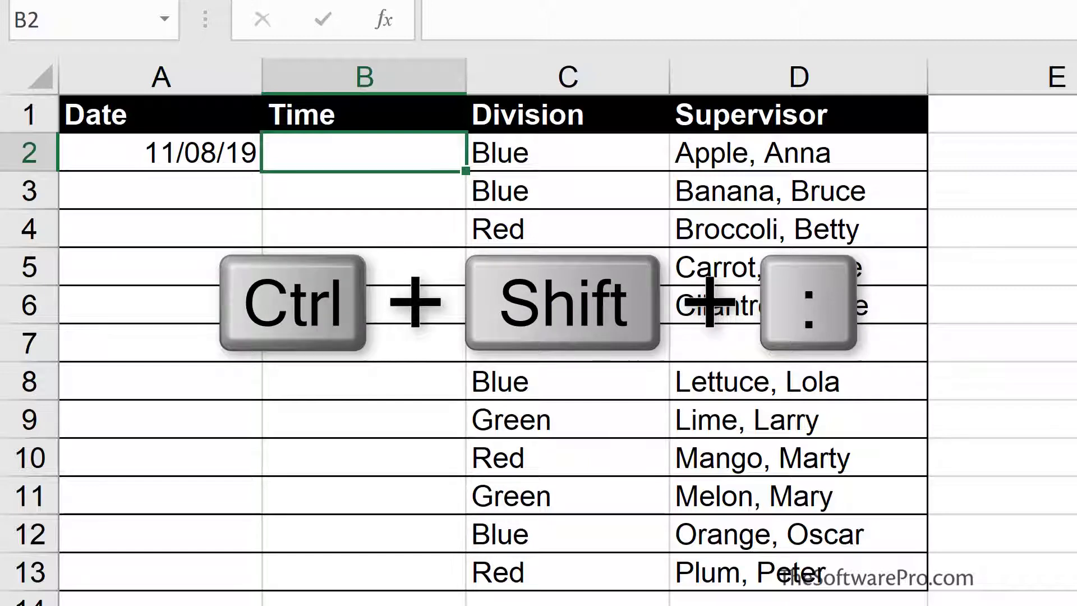
{"action": "key", "text": "ctrl+shift+colon"}
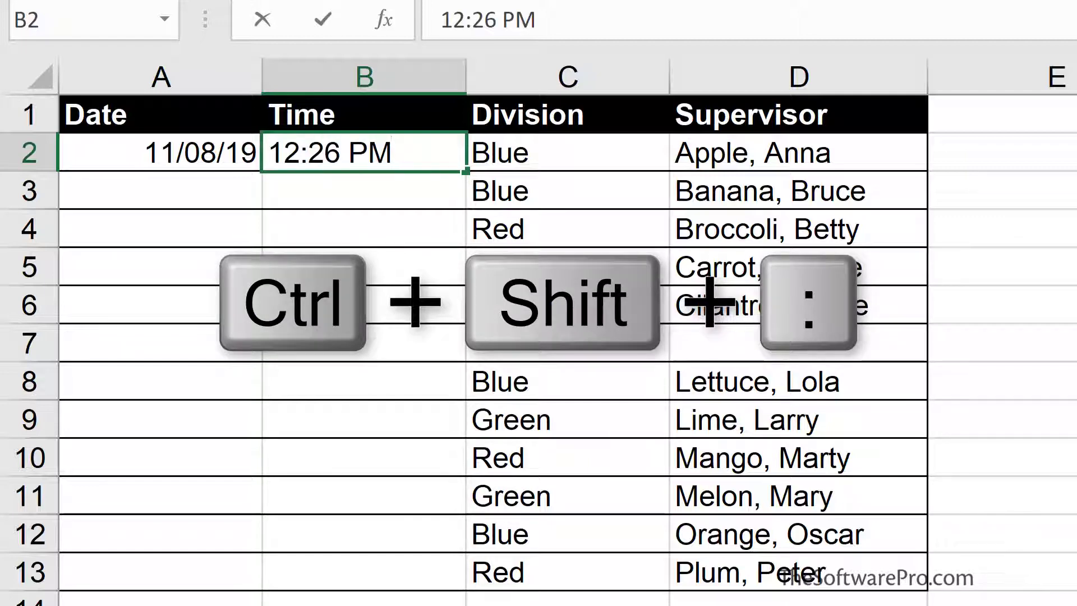
{"action": "key", "text": "Return"}
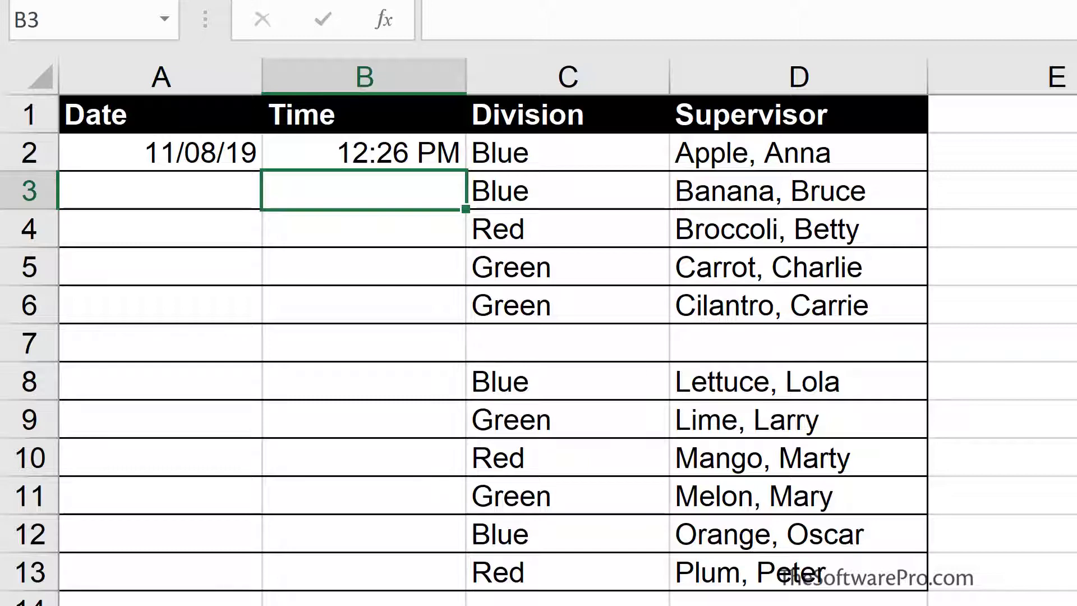
- Fill the empty Division cell C7 with the value "Green" copied from the cell above
{"action": "key", "text": "Right"}
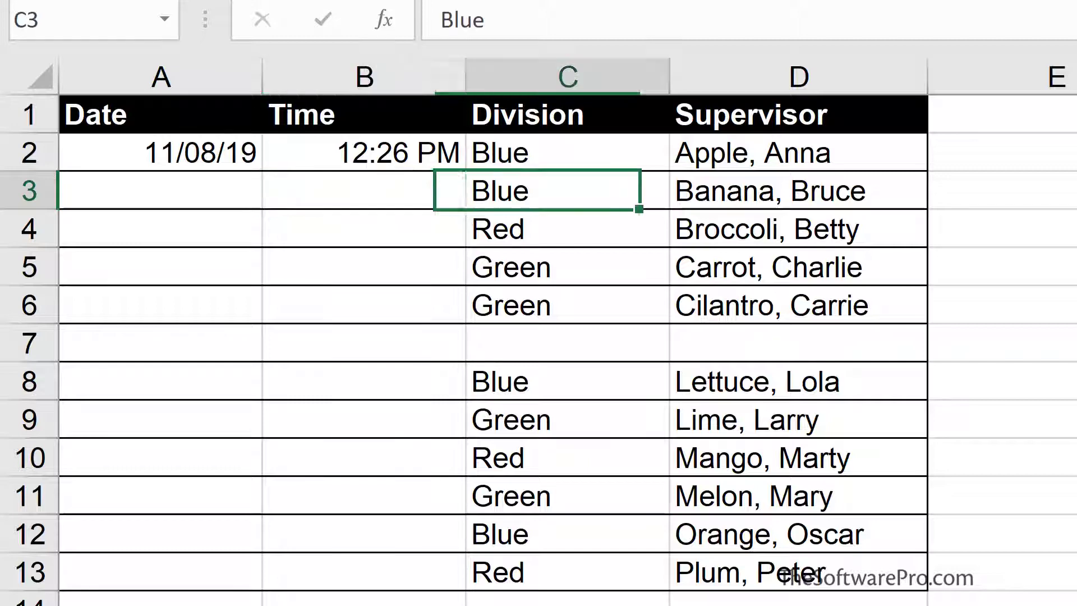
{"action": "key", "text": "Down"}
{"action": "key", "text": "Down"}
{"action": "key", "text": "Down"}
{"action": "key", "text": "Down"}
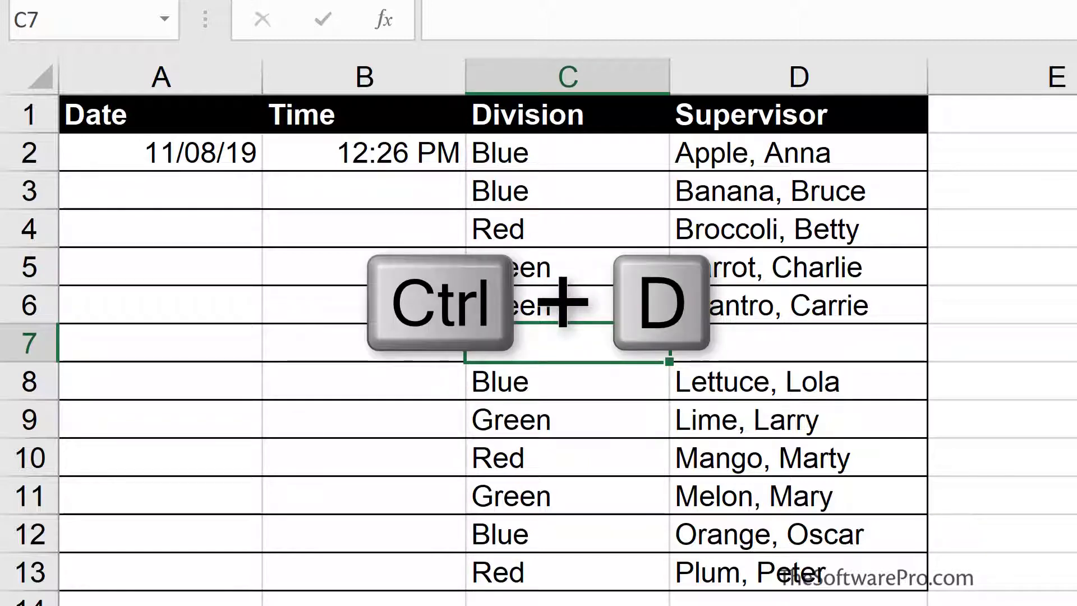
{"action": "key", "text": "ctrl+d"}
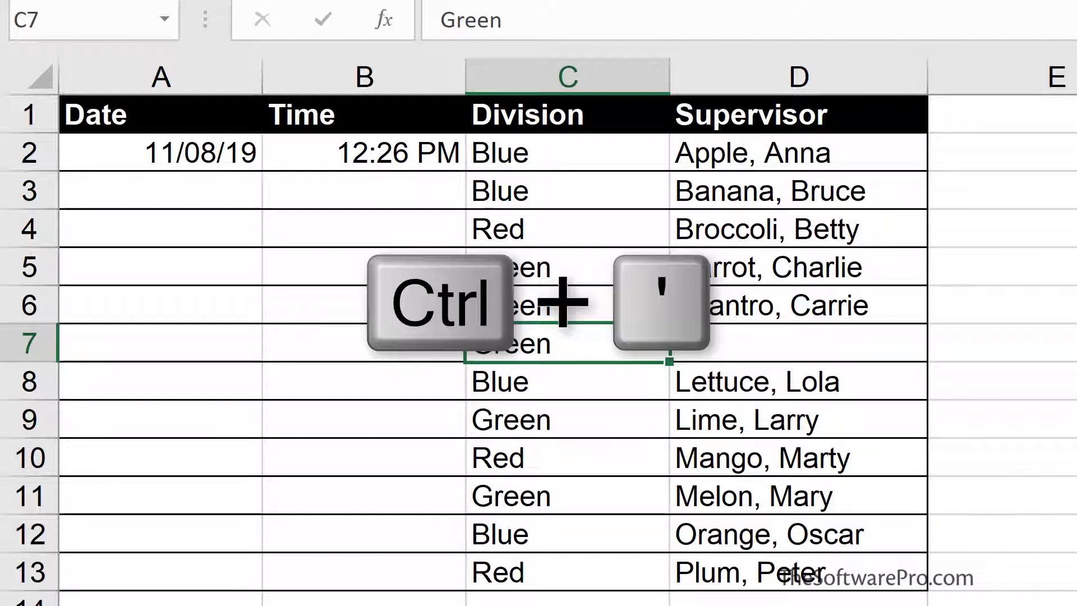
{"action": "left_click", "coordinate": [798, 343]}
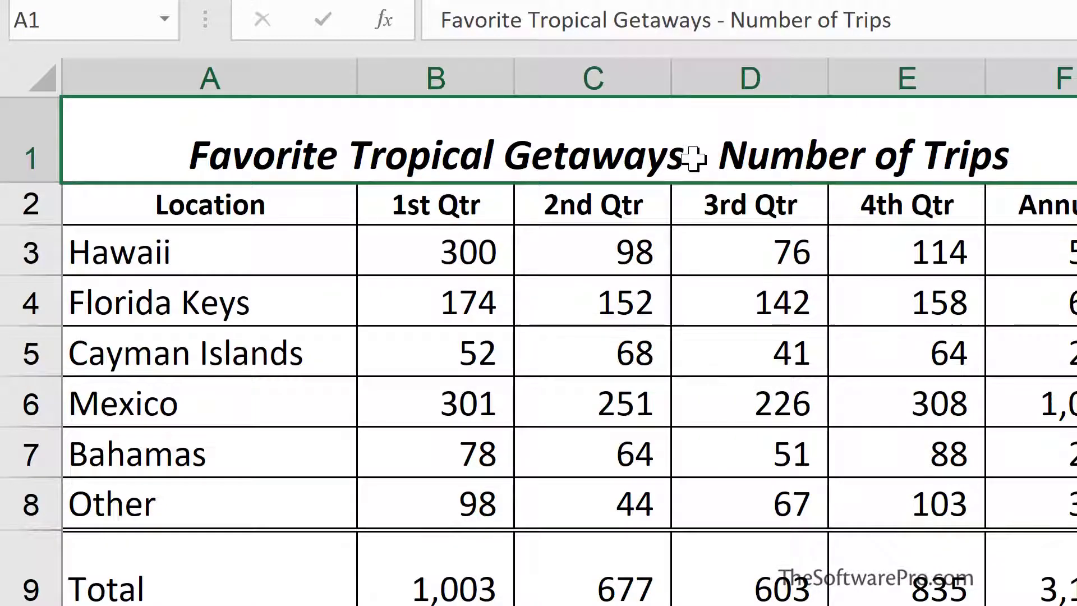
- Split the cell A1 title onto two lines before "Number of Trips", dropping the dash, and increase row 1's height to fit both lines
{"action": "double_click", "coordinate": [685, 158]}
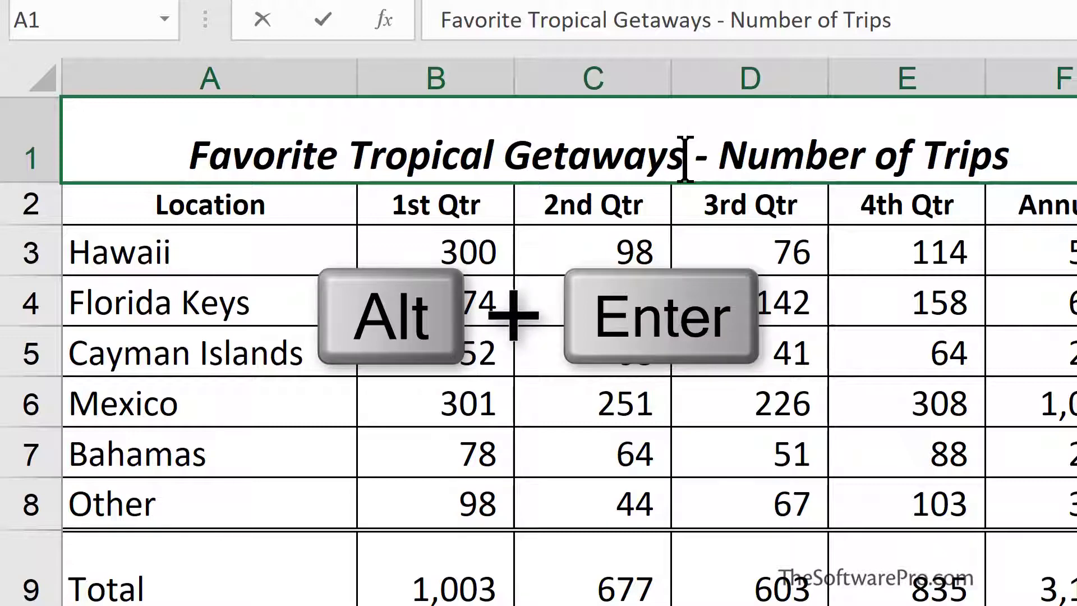
{"action": "key", "text": "alt+Return"}
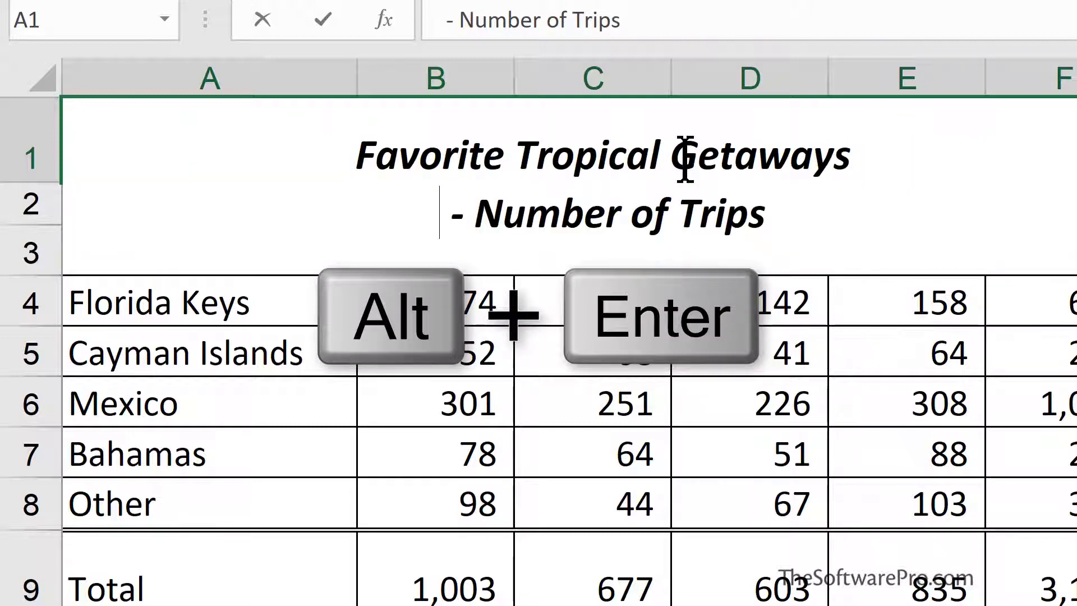
{"action": "key", "text": "Delete"}
{"action": "key", "text": "Delete"}
{"action": "key", "text": "Delete"}
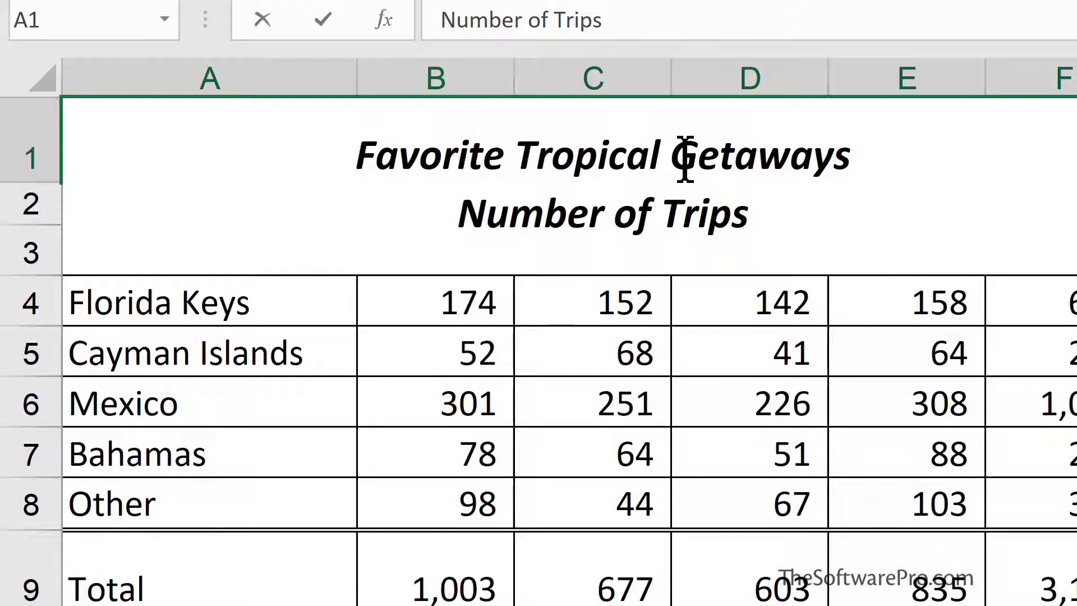
{"action": "key", "text": "Return"}
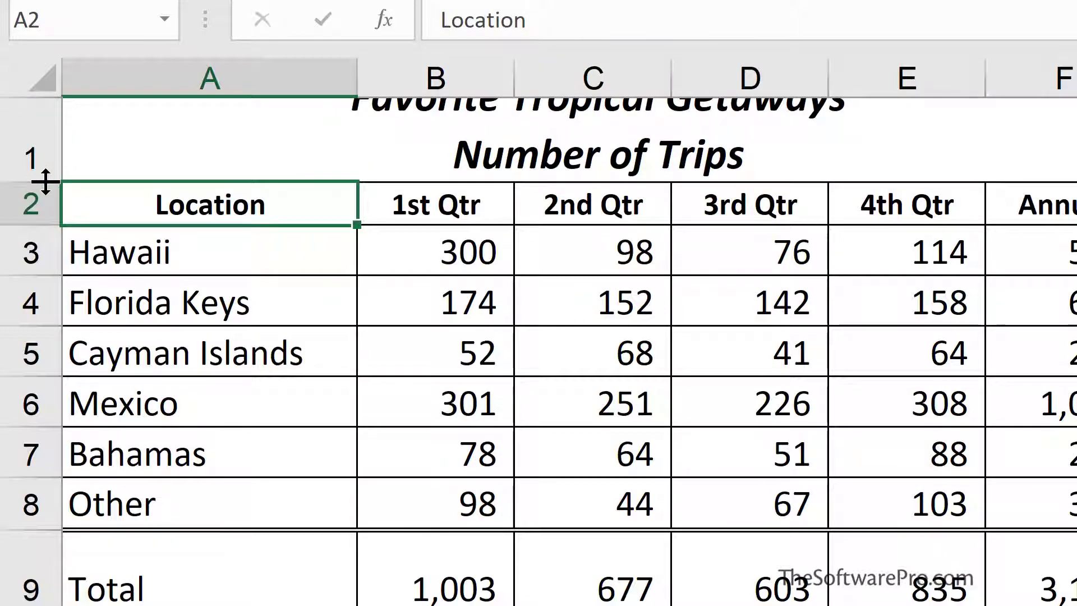
{"action": "left_click_drag", "start_coordinate": [43, 180], "coordinate": [36, 224]}
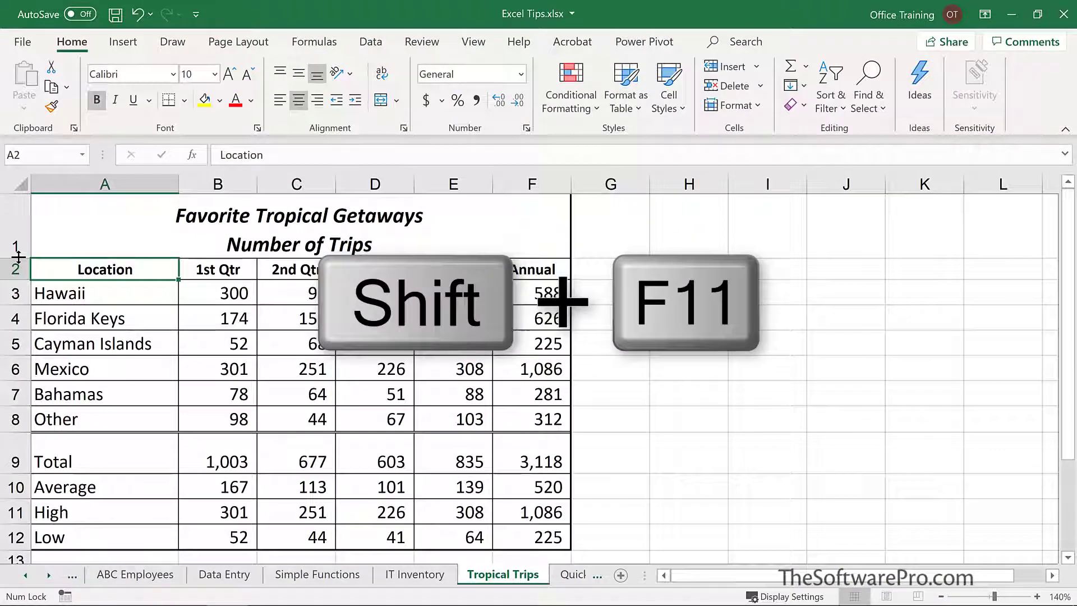
- Insert a new worksheet into the Excel Tips workbook
{"action": "key", "text": "shift+F11"}
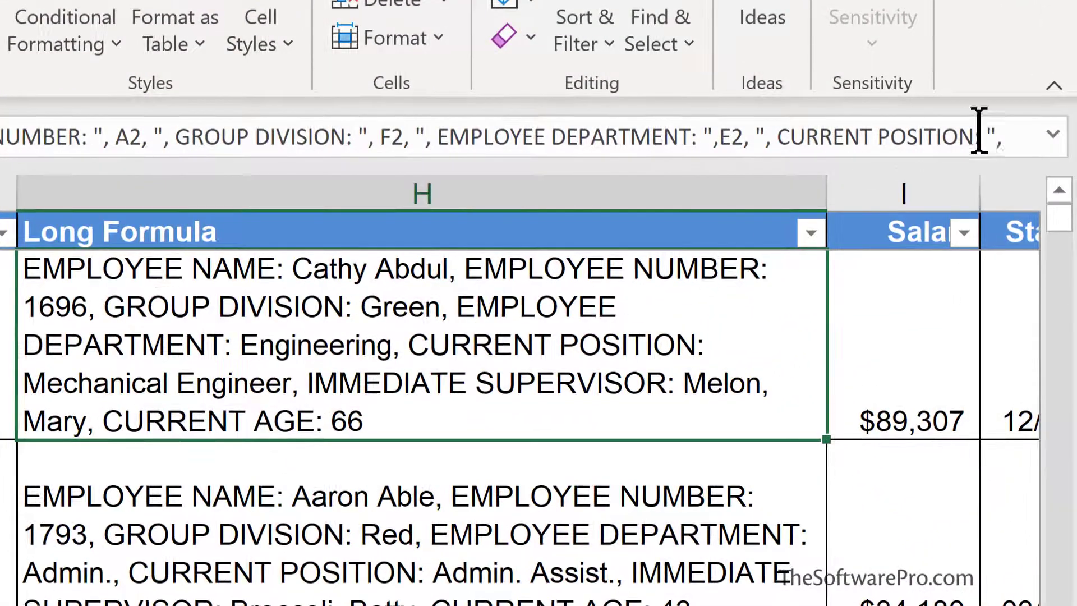
- Expand the formula bar to view the whole Long Formula entry, reduce its height, and collapse it again
{"action": "left_click", "coordinate": [1055, 133]}
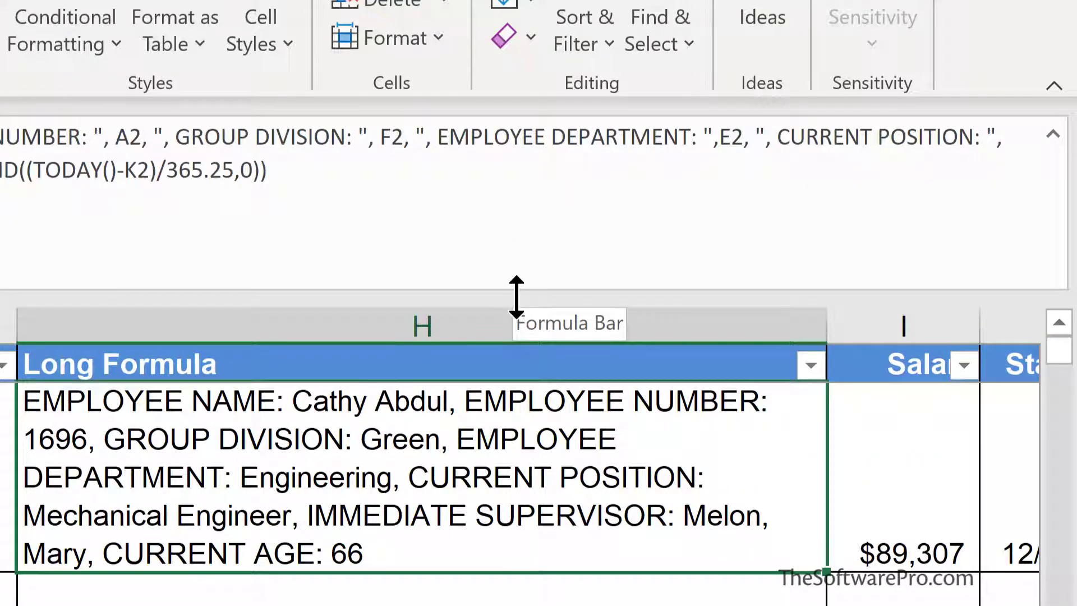
{"action": "left_click_drag", "start_coordinate": [517, 296], "coordinate": [514, 230]}
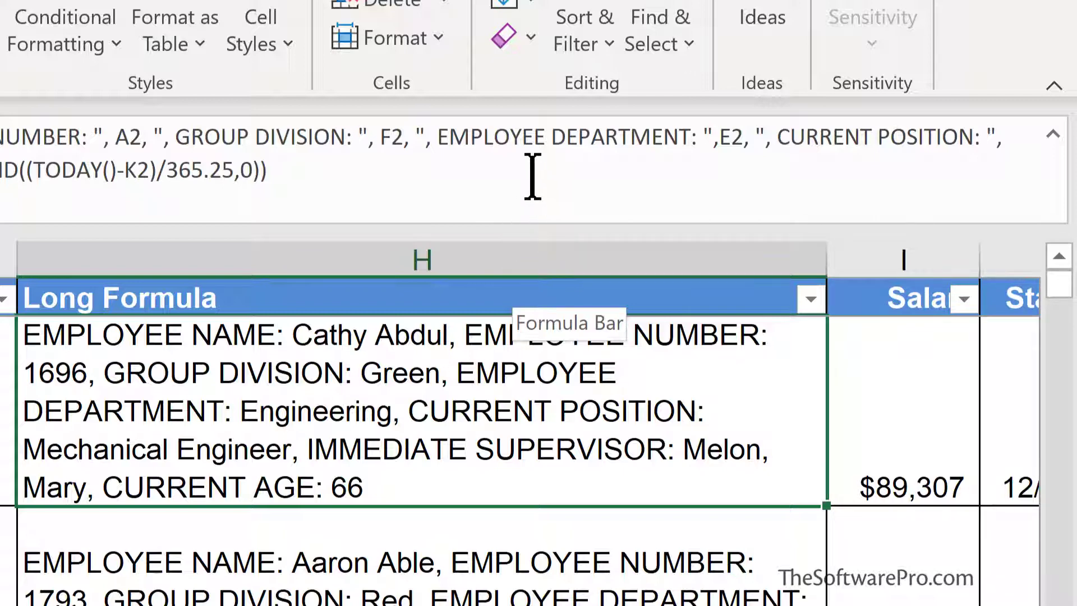
{"action": "key", "text": "ctrl+shift+u"}
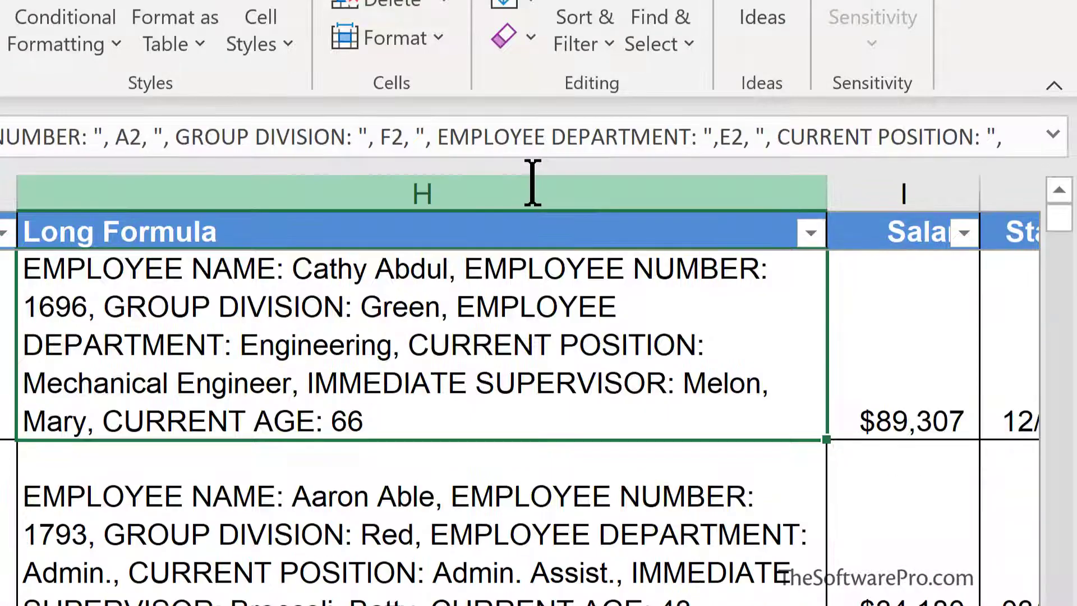